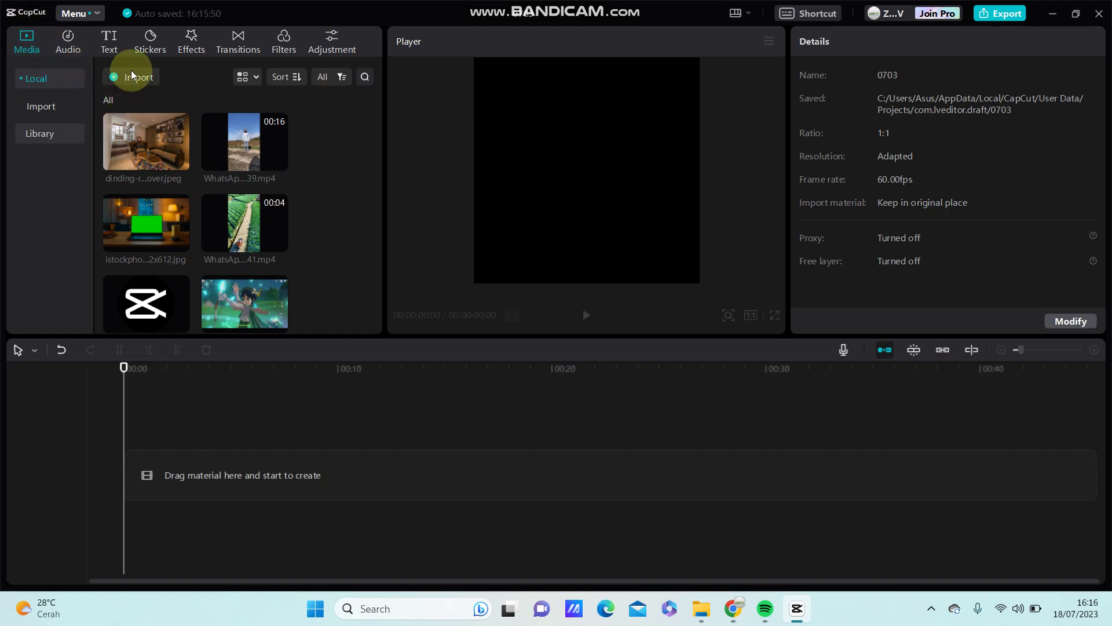
Dismiss the import dialog and drag the 08.17.39 WhatsApp clip onto the timeline
key(ctrl+i)
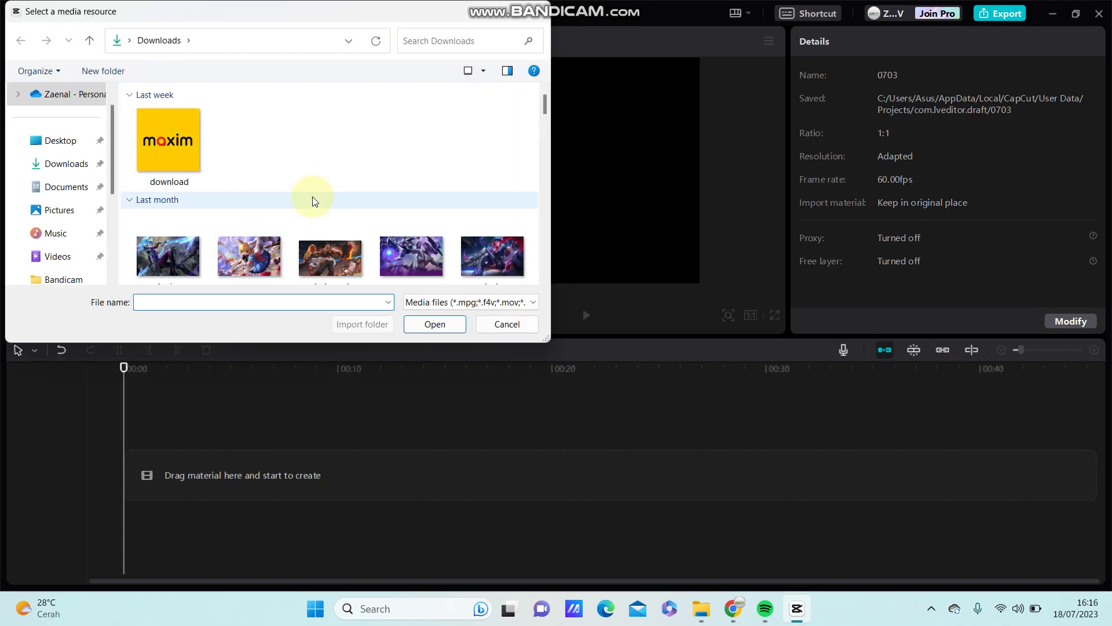
scroll(312, 196, down, 3)
scroll(328, 197, down, 1)
scroll(329, 196, down, 2)
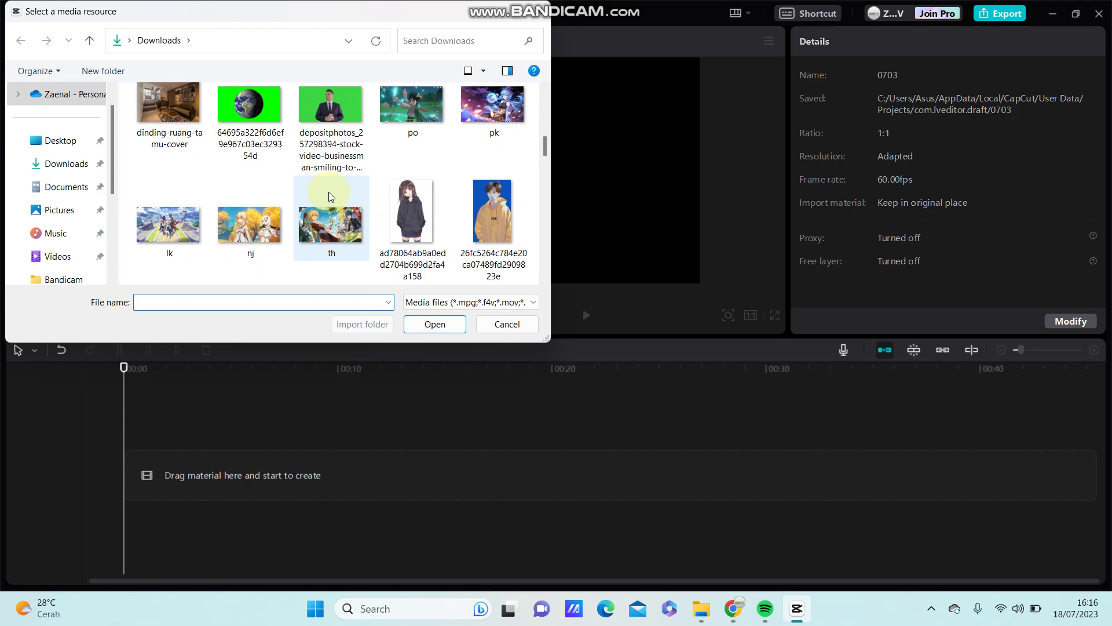
scroll(328, 197, down, 2)
scroll(328, 197, down, 2)
scroll(328, 196, down, 2)
scroll(328, 197, down, 2)
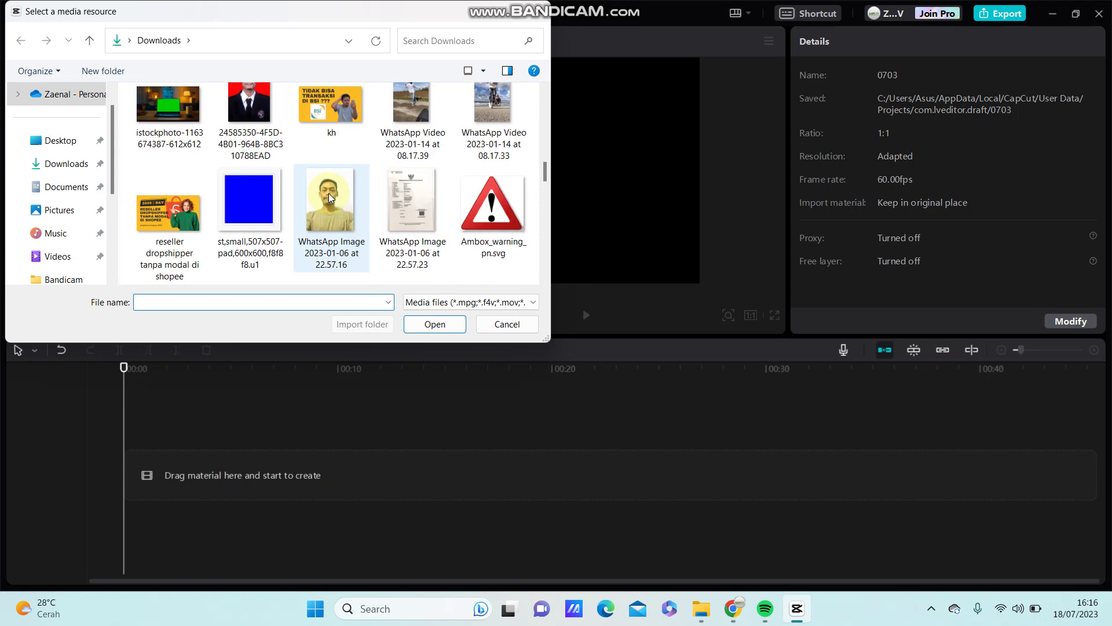
scroll(329, 196, down, 3)
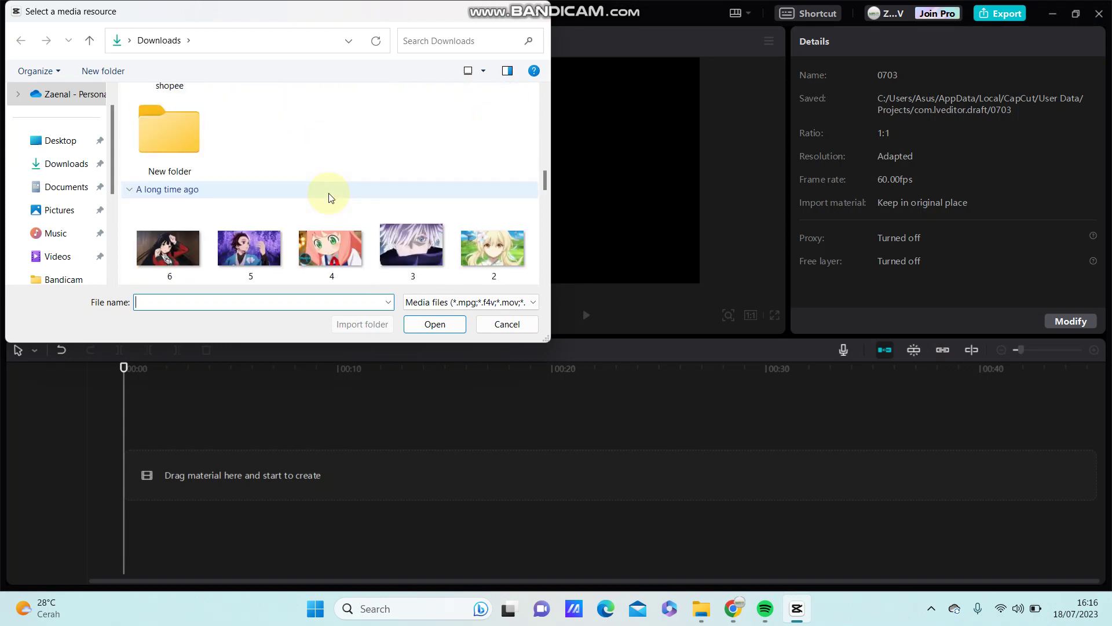
click(499, 323)
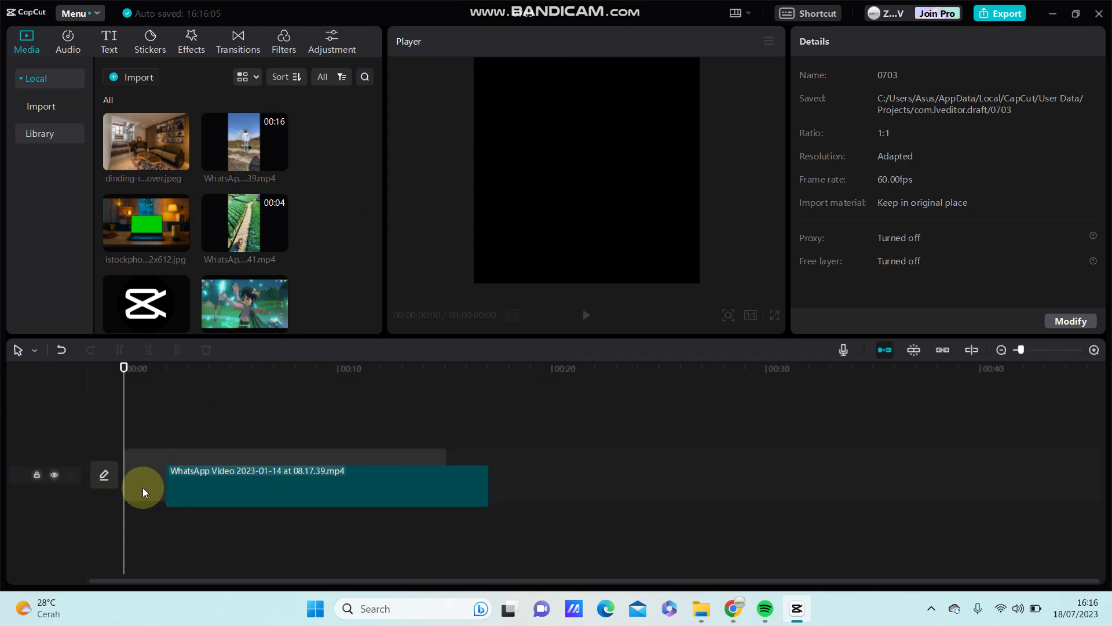
drag(246, 229, 414, 452)
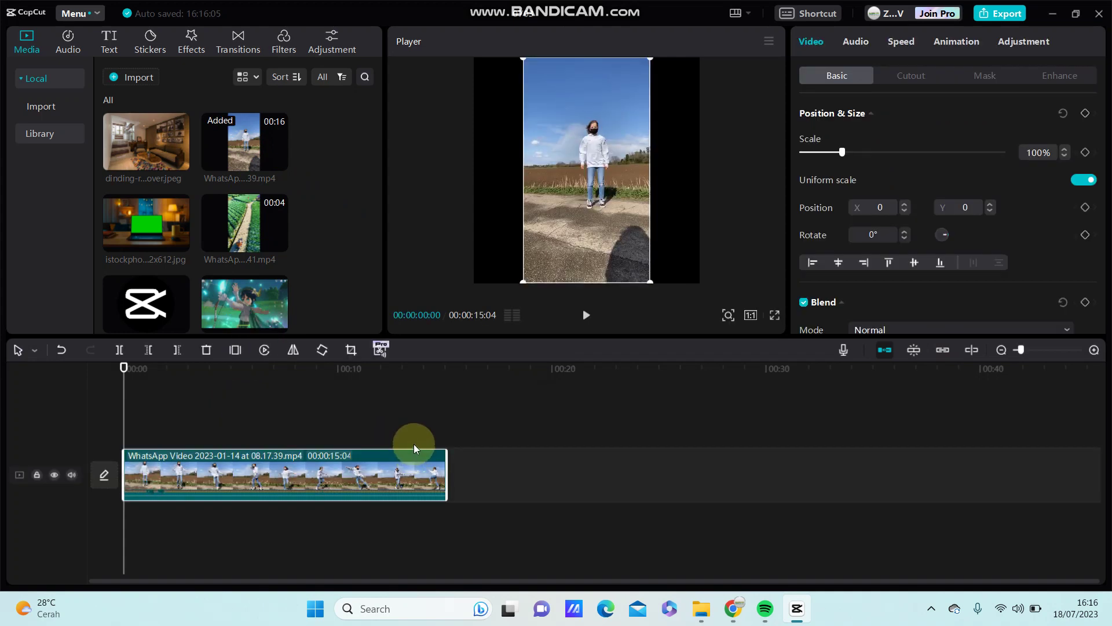
Use Extract audio on the timeline's WhatsApp clip to split its sound onto a separate track
right_click(239, 456)
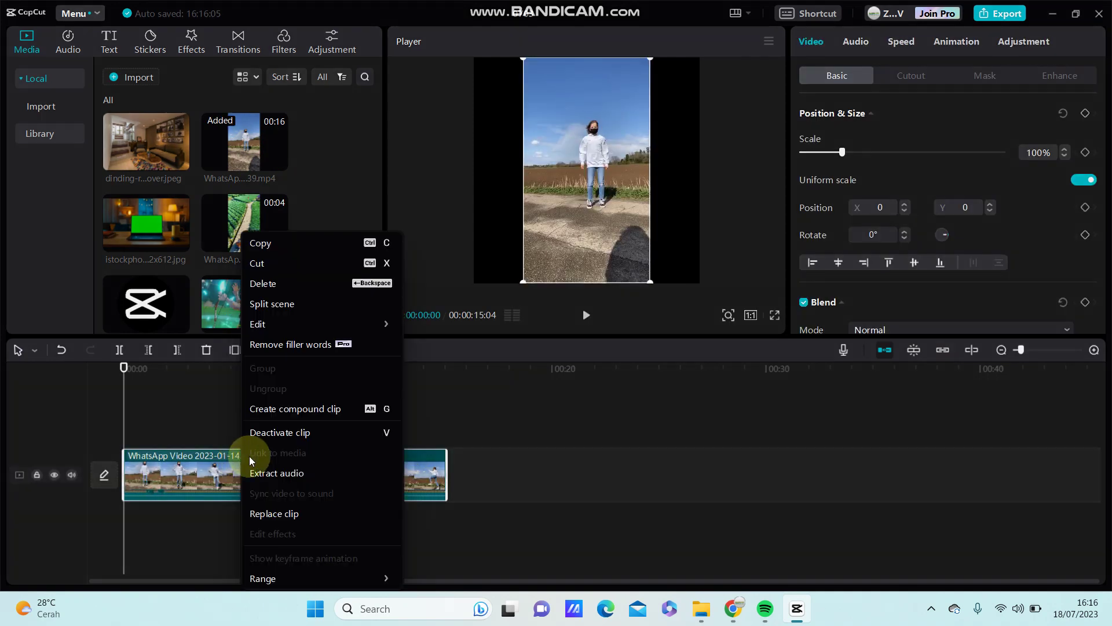
click(280, 475)
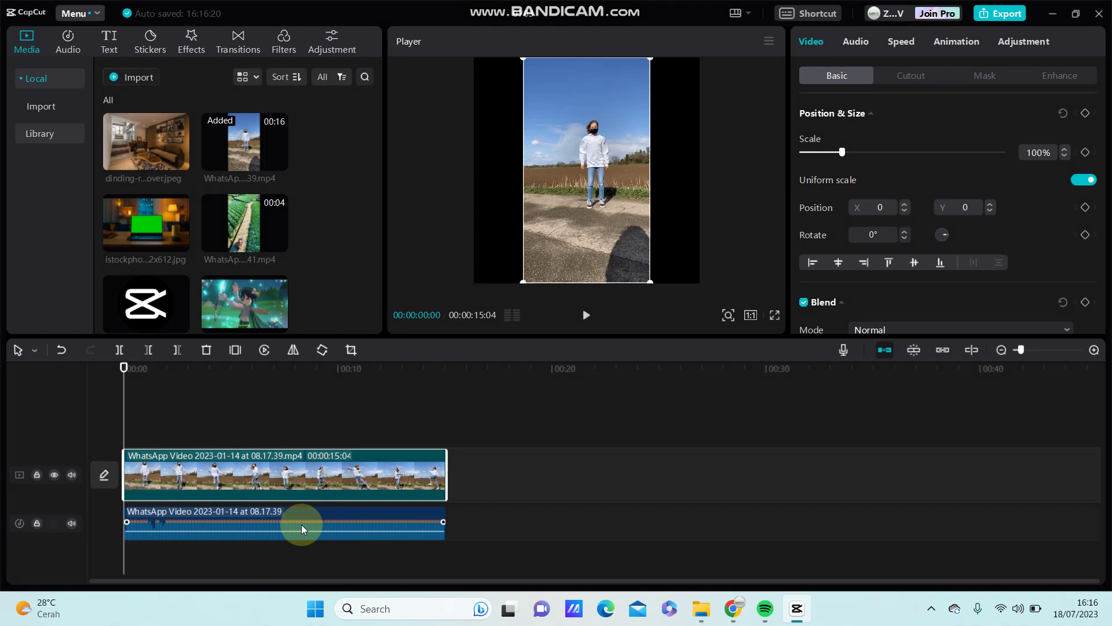
Select the extracted audio clip, moving the playhead to about eight seconds
click(492, 525)
click(366, 521)
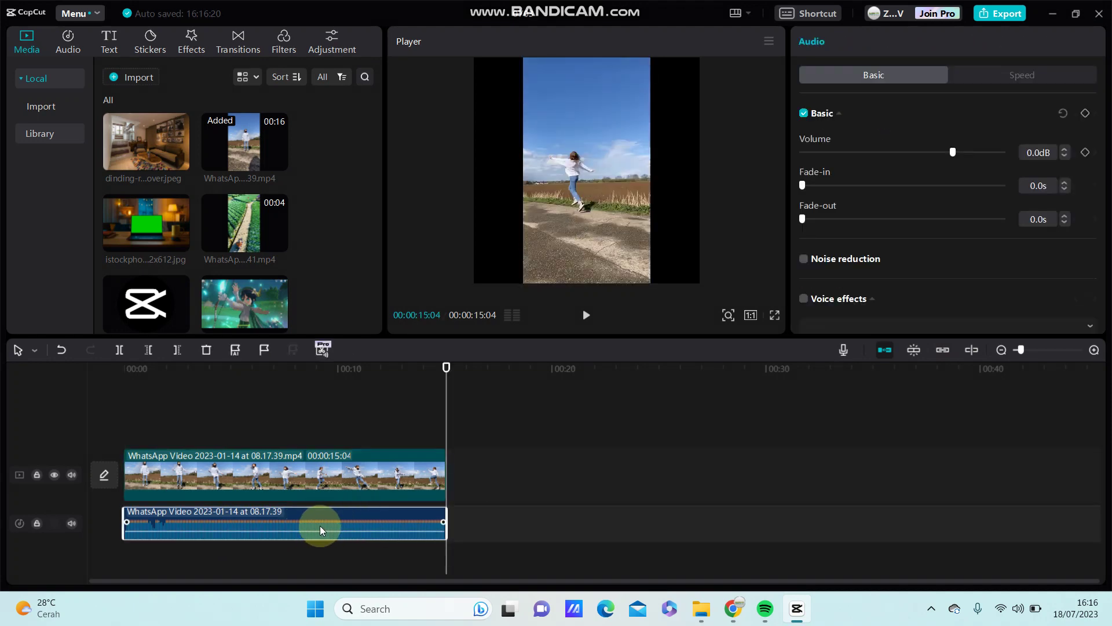
click(310, 420)
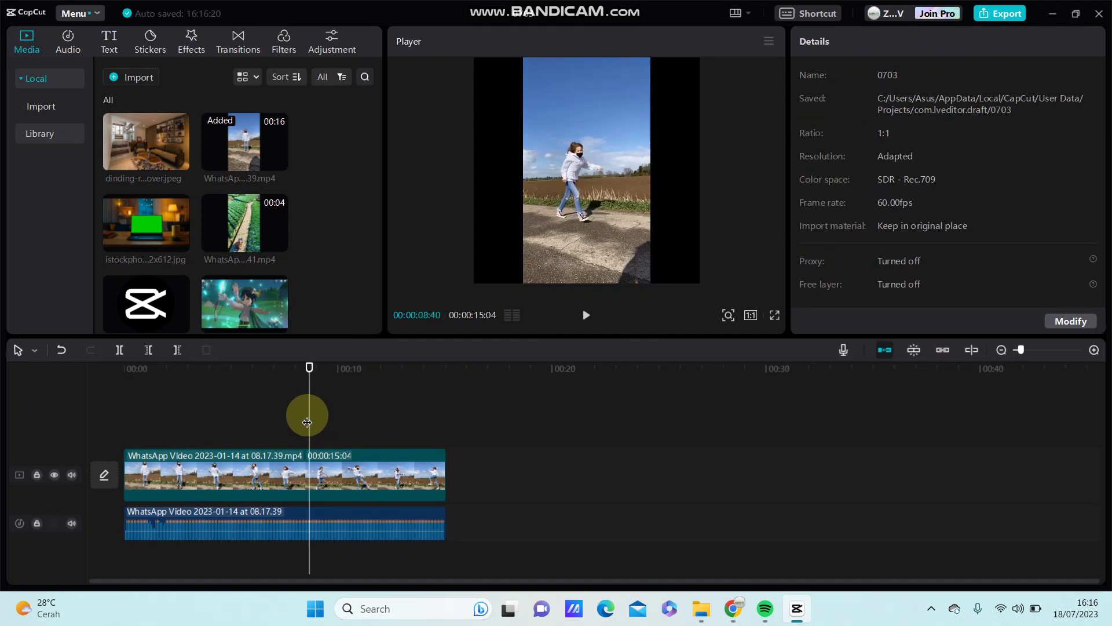
click(339, 533)
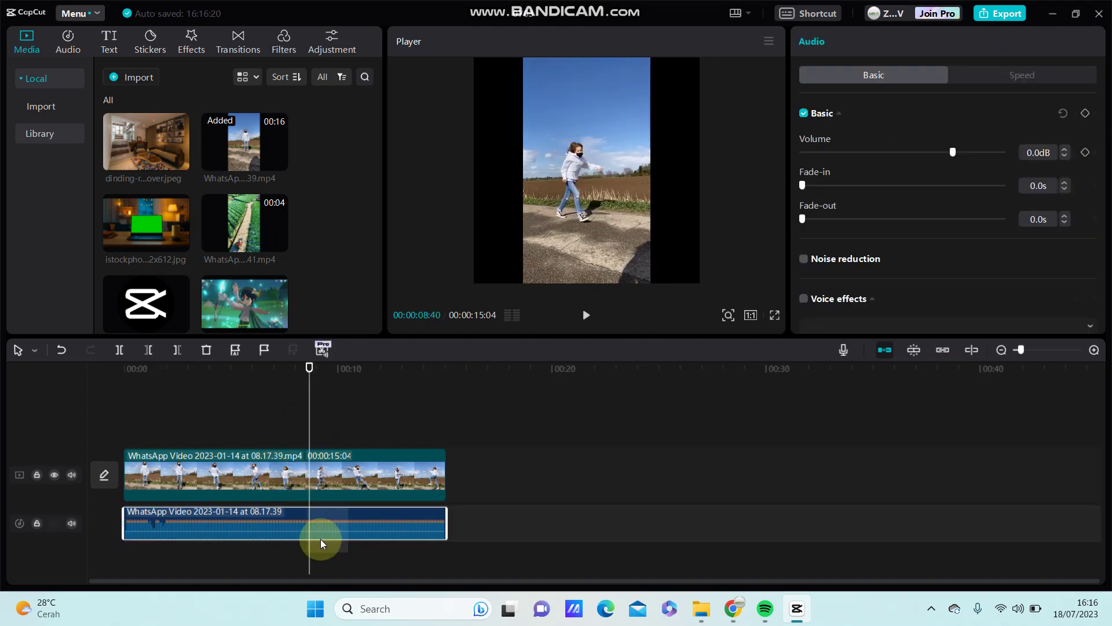
Return the playhead to about five seconds, select both clips and delete them
click(252, 420)
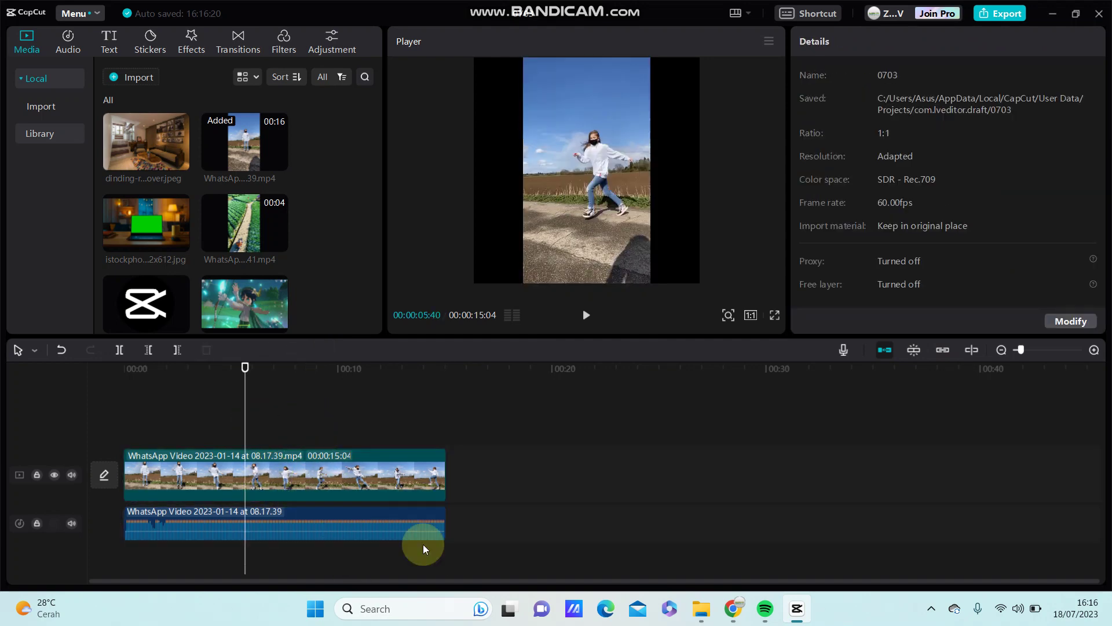
click(303, 499)
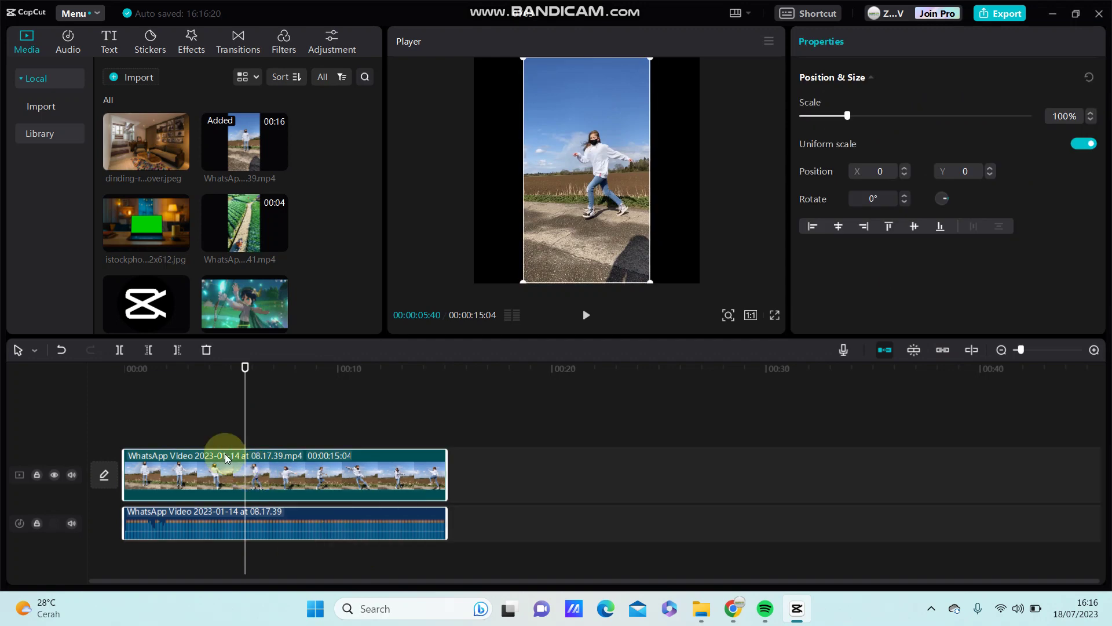
click(206, 350)
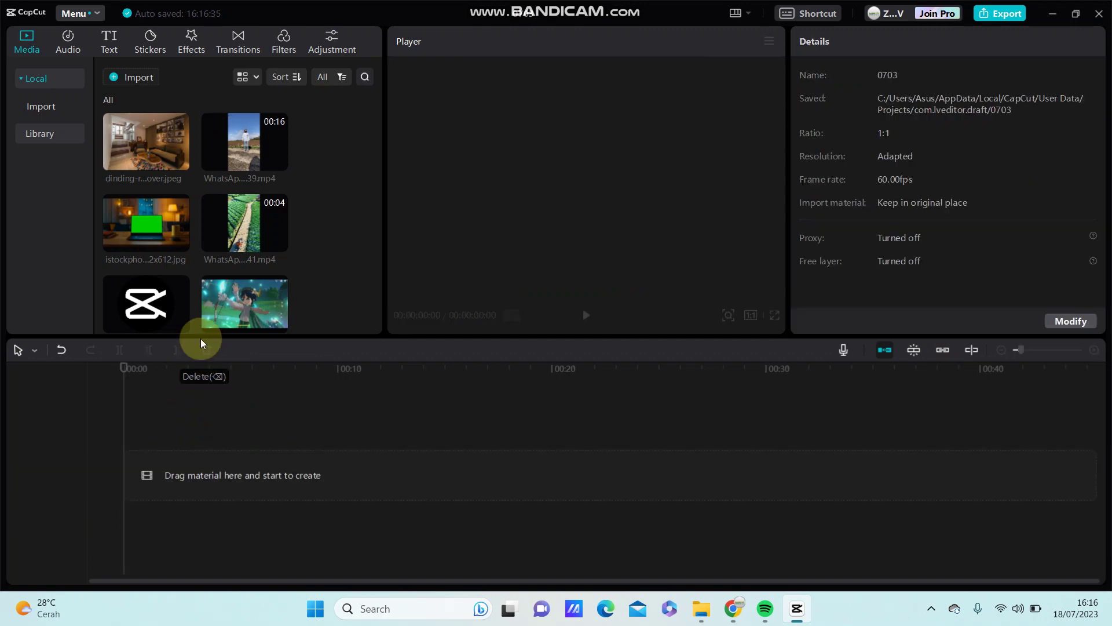
Under Audio > Extracted audio, import the WhatsApp Video 2023-01-14 at 08.17.33 file
click(65, 39)
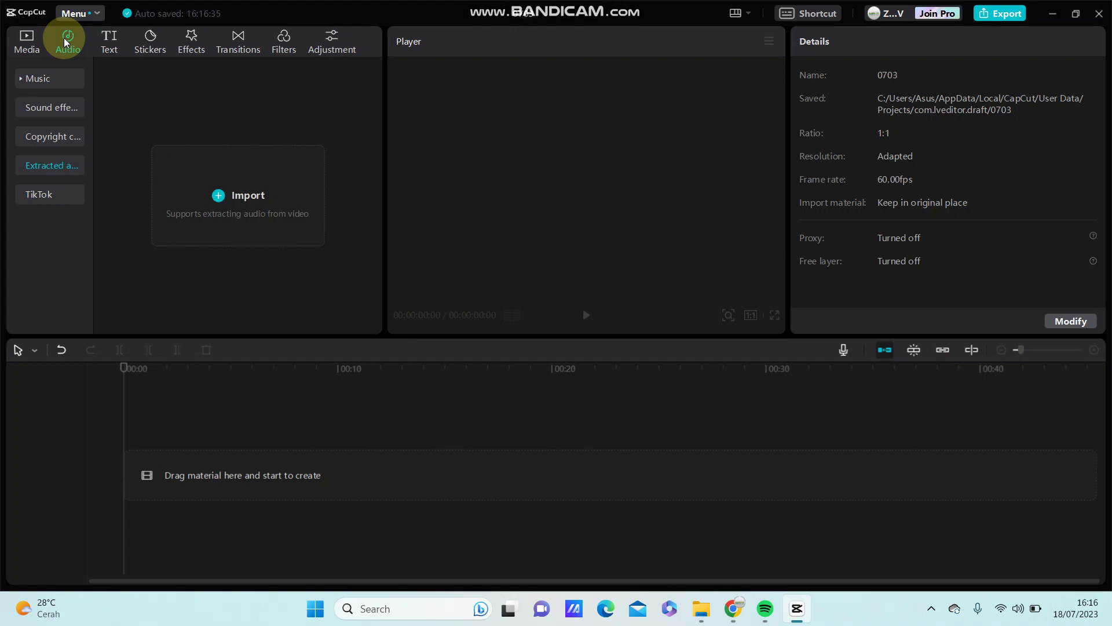
click(41, 165)
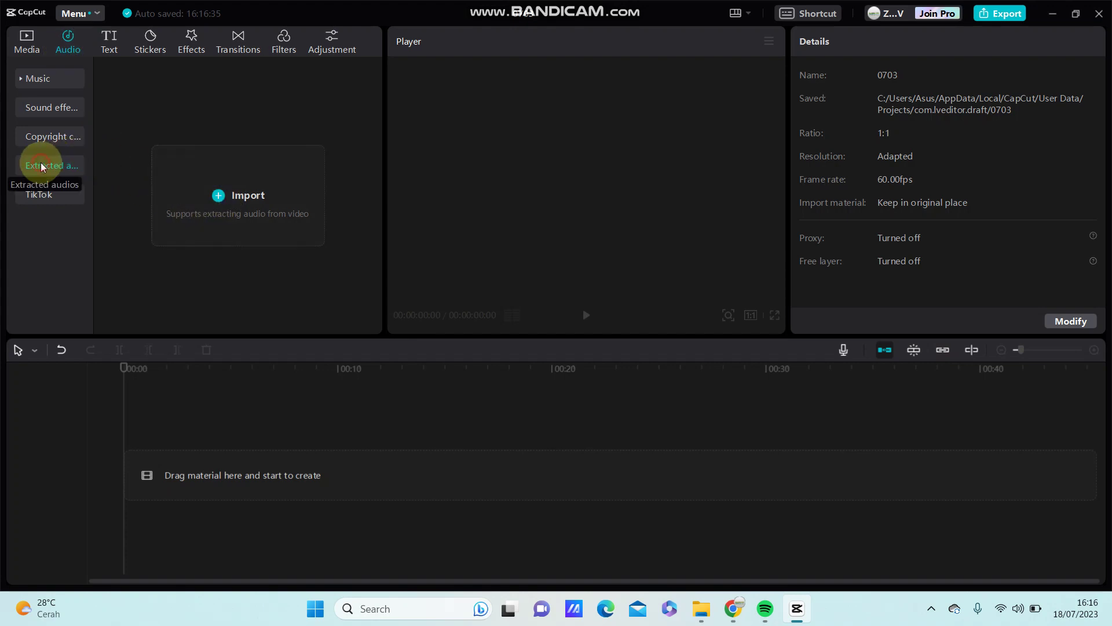
click(241, 199)
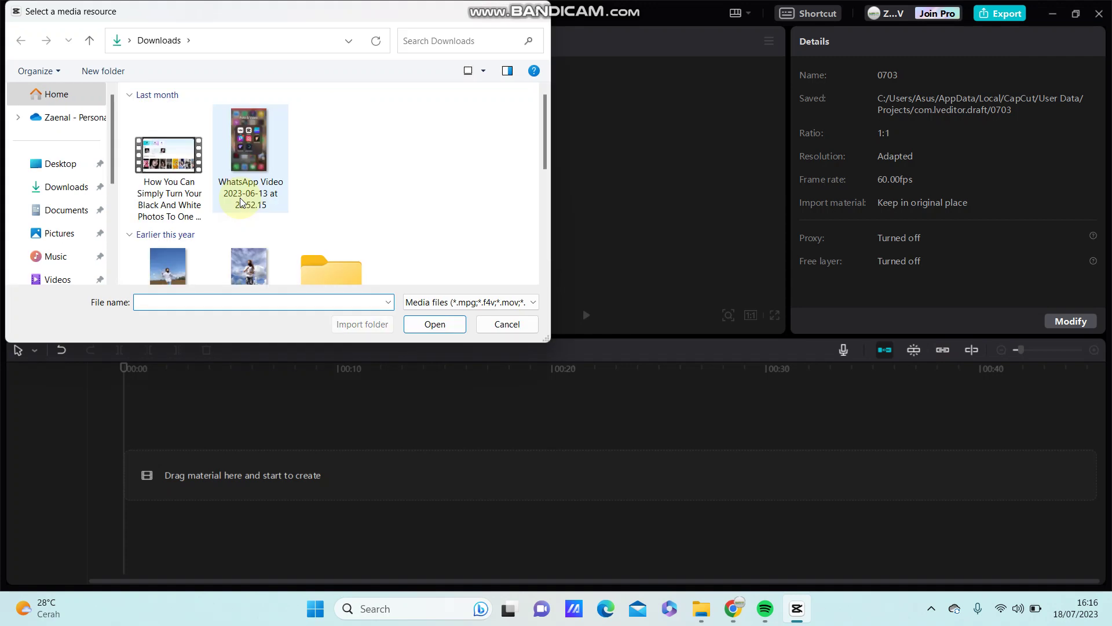
scroll(311, 192, down, 2)
click(250, 117)
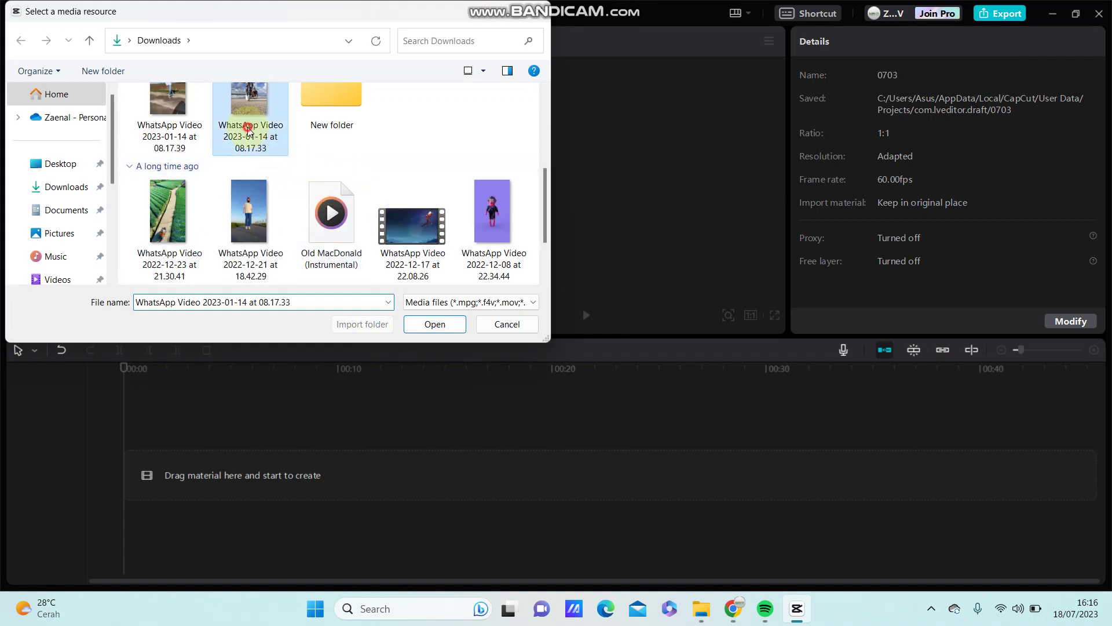
click(431, 326)
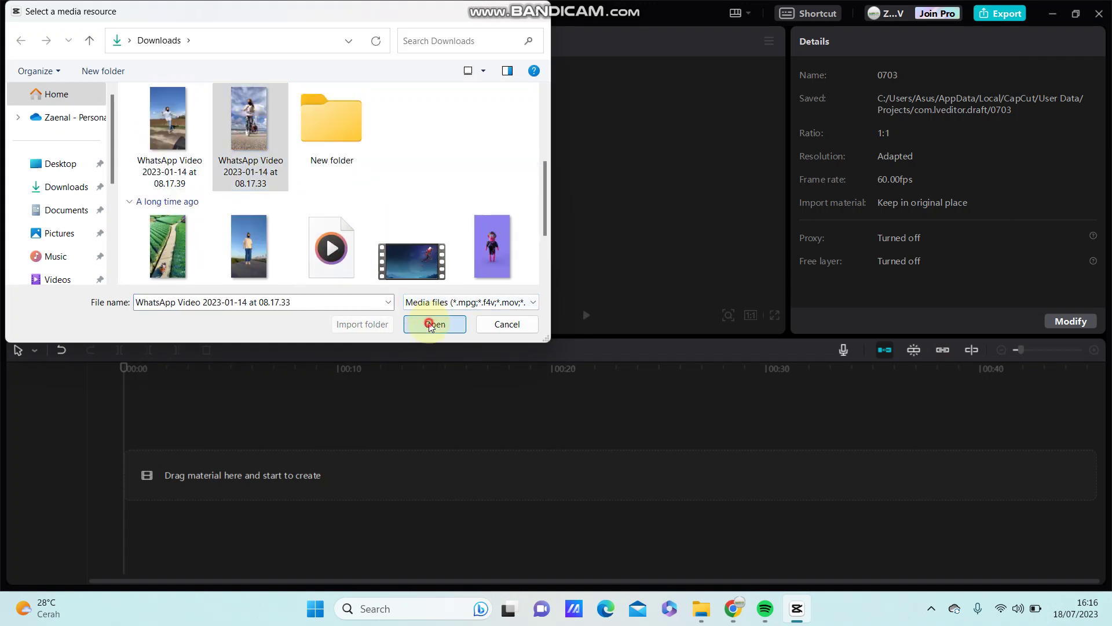